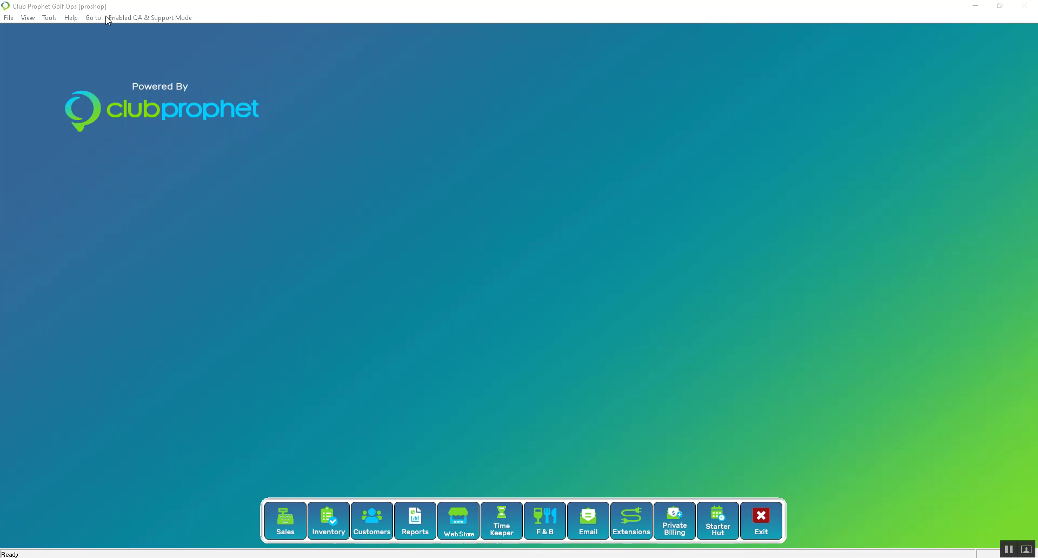
# Step: Open the Quick Sales Button Setup in the sales options and choose the AACpsTest terminal
pyautogui.click(51, 18)
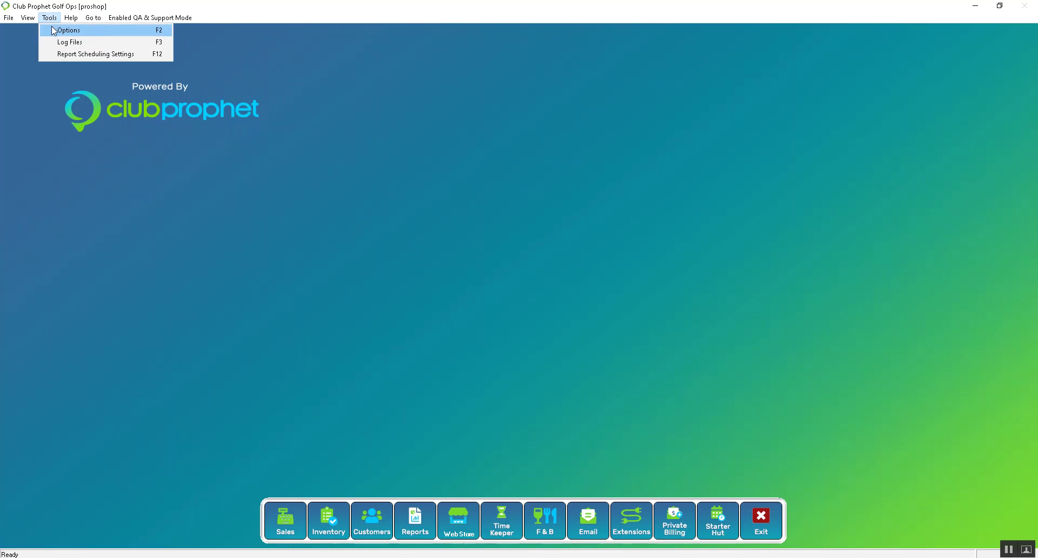
pyautogui.click(54, 30)
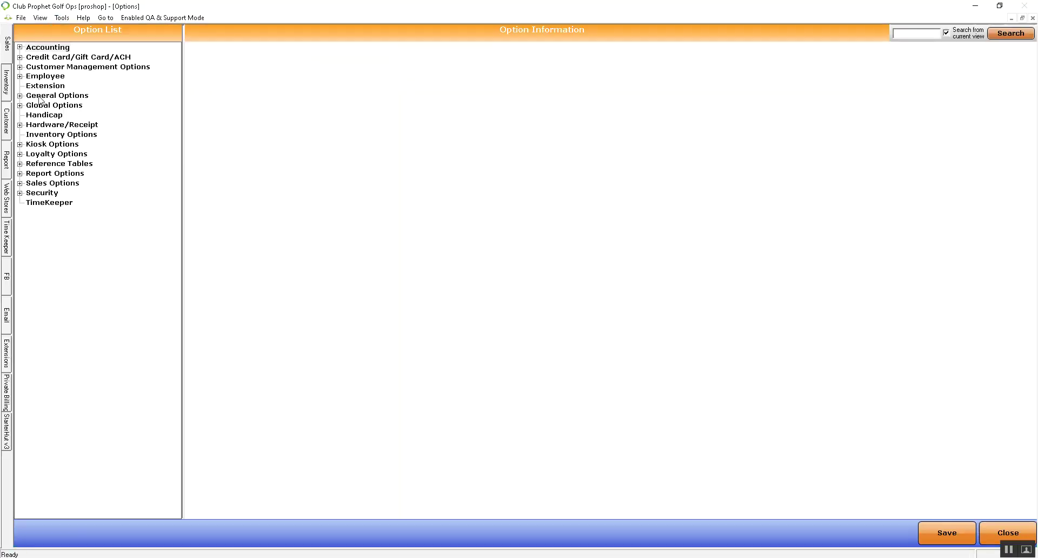
pyautogui.click(20, 184)
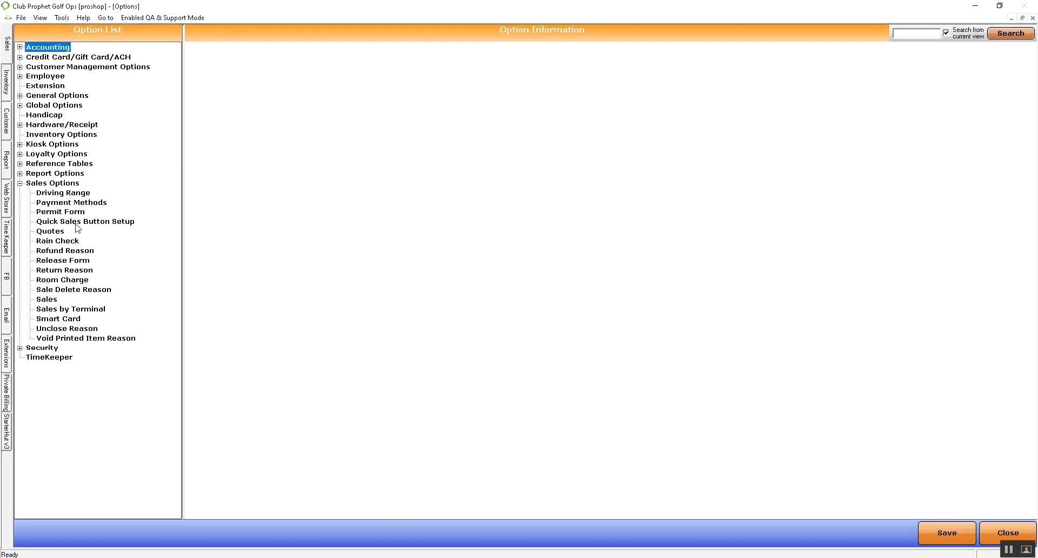
pyautogui.click(108, 224)
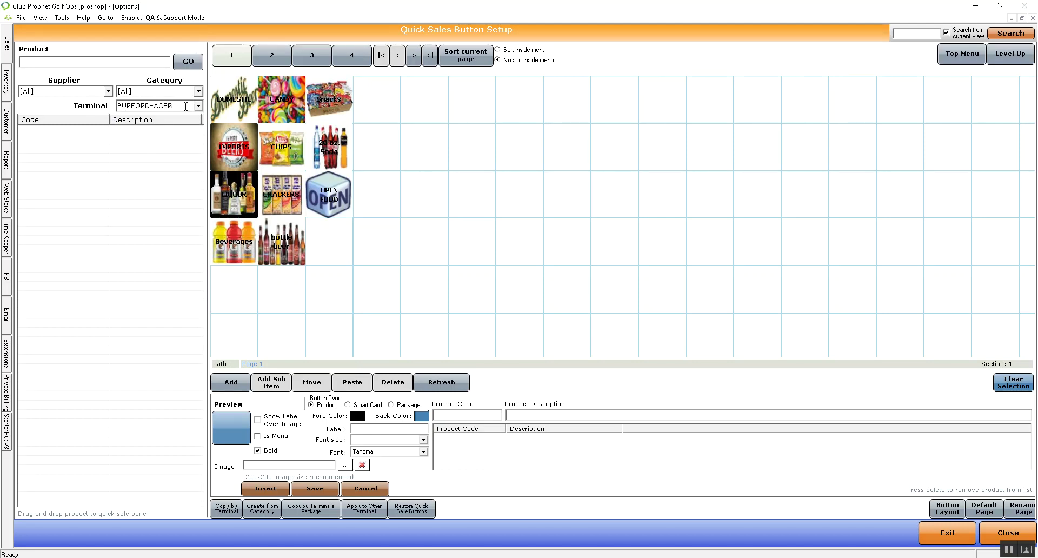
pyautogui.click(199, 106)
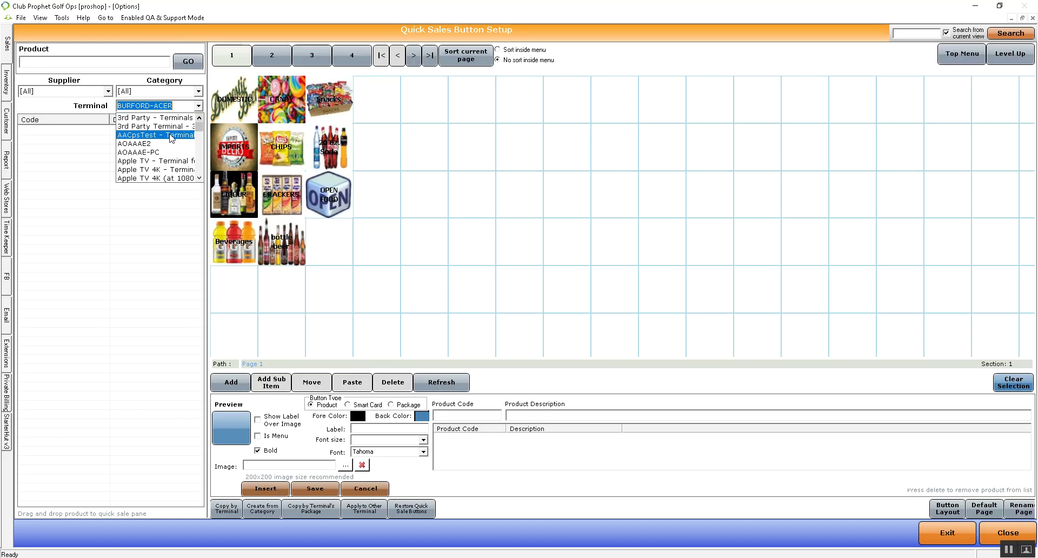
pyautogui.click(172, 136)
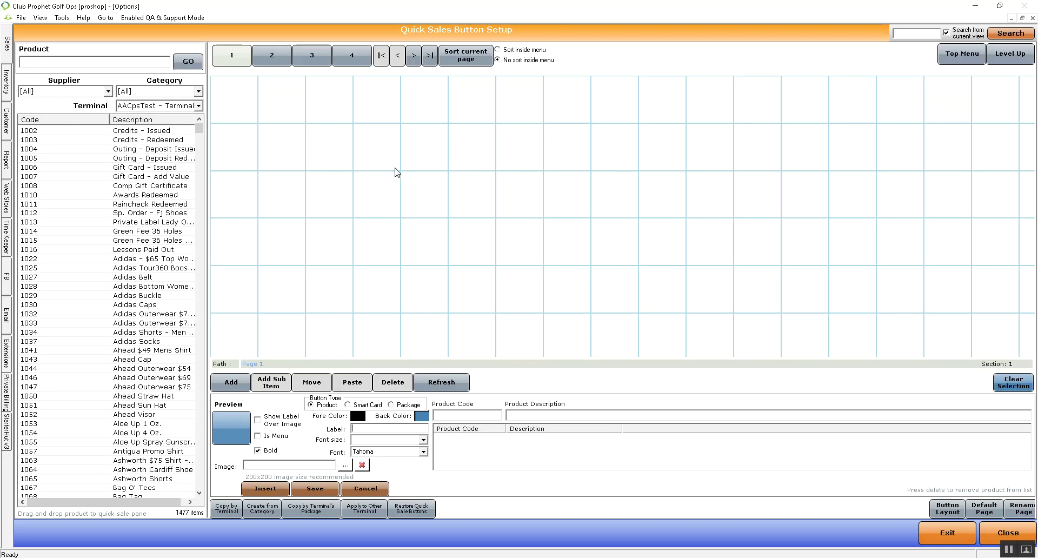
# Step: Filter the product list to the Snacks category for the first quick sales page
pyautogui.click(243, 57)
pyautogui.click(198, 91)
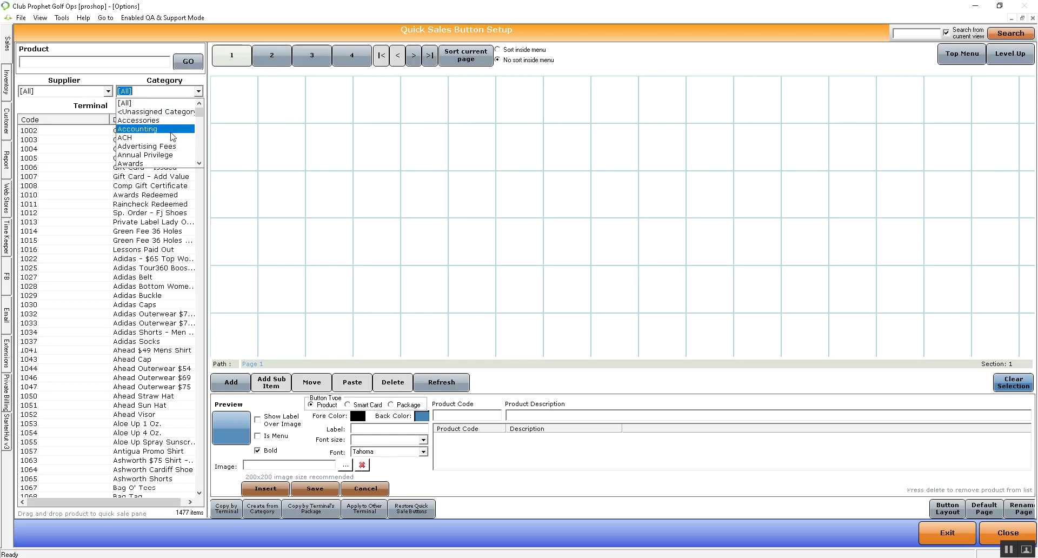
pyautogui.scroll(-10, 168, 142)
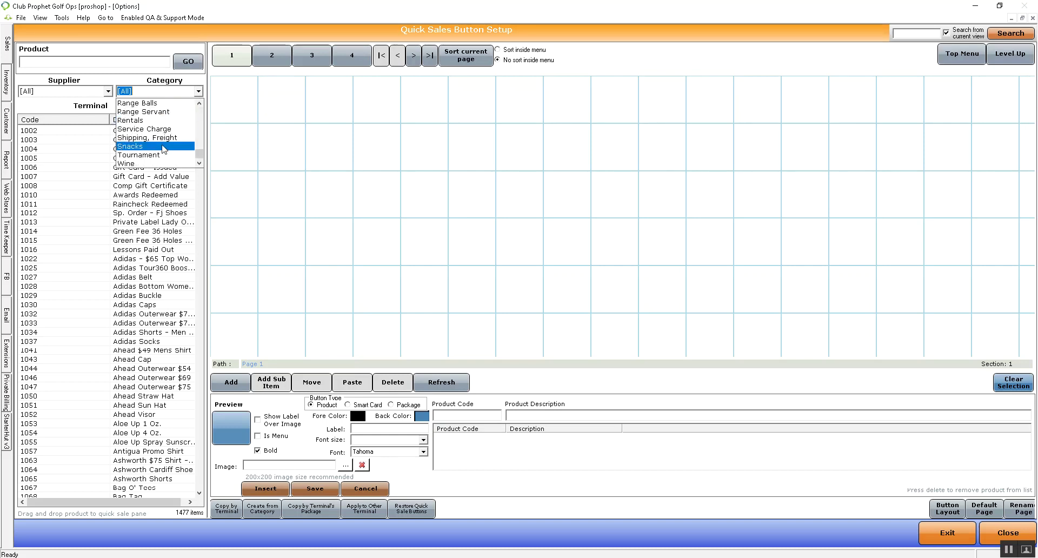
pyautogui.click(162, 147)
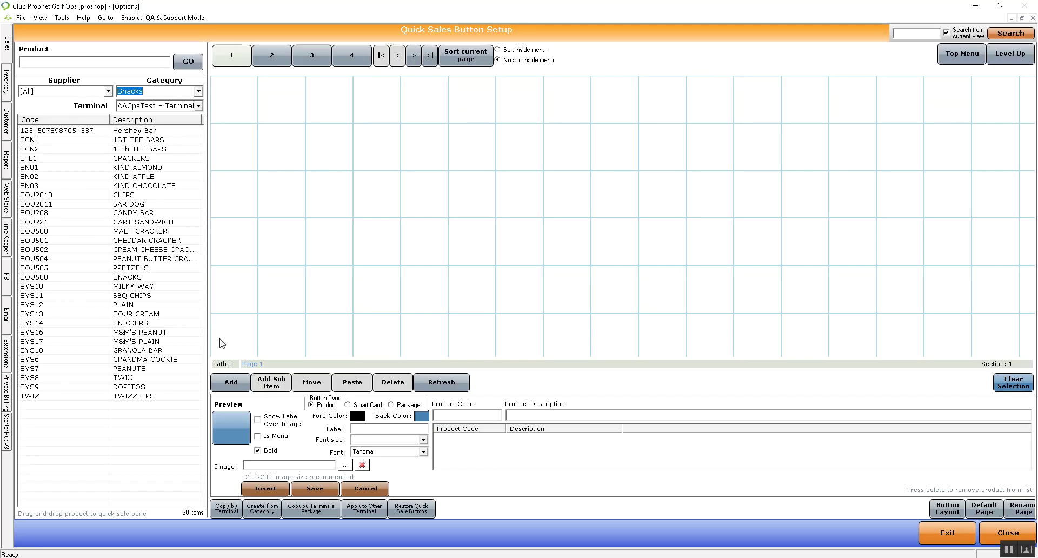
# Step: Add and save a quick sales button labelled Snacks with a cyan background and font size 12
pyautogui.click(237, 384)
pyautogui.write('Snacks')
pyautogui.click(421, 417)
pyautogui.click(462, 459)
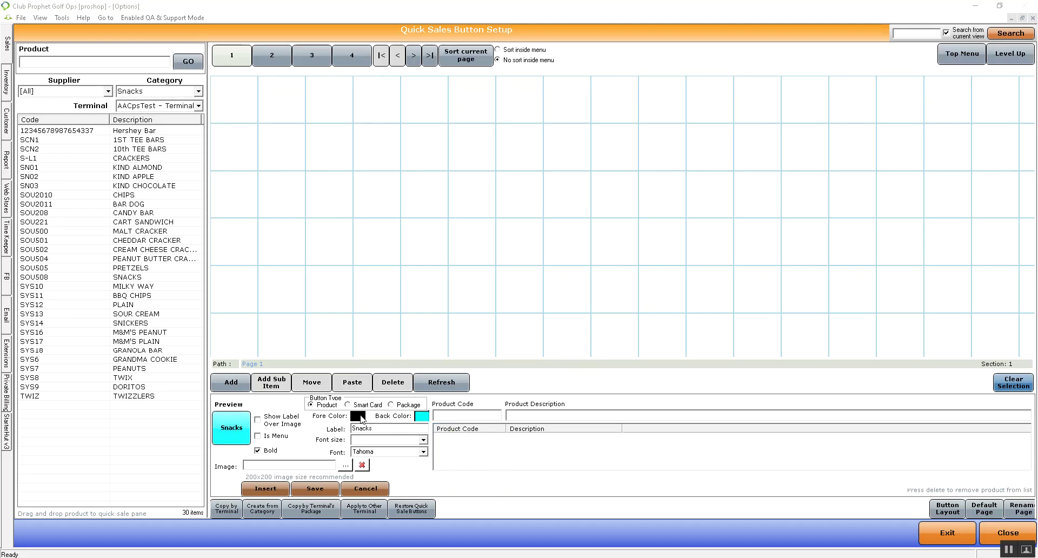
pyautogui.click(423, 439)
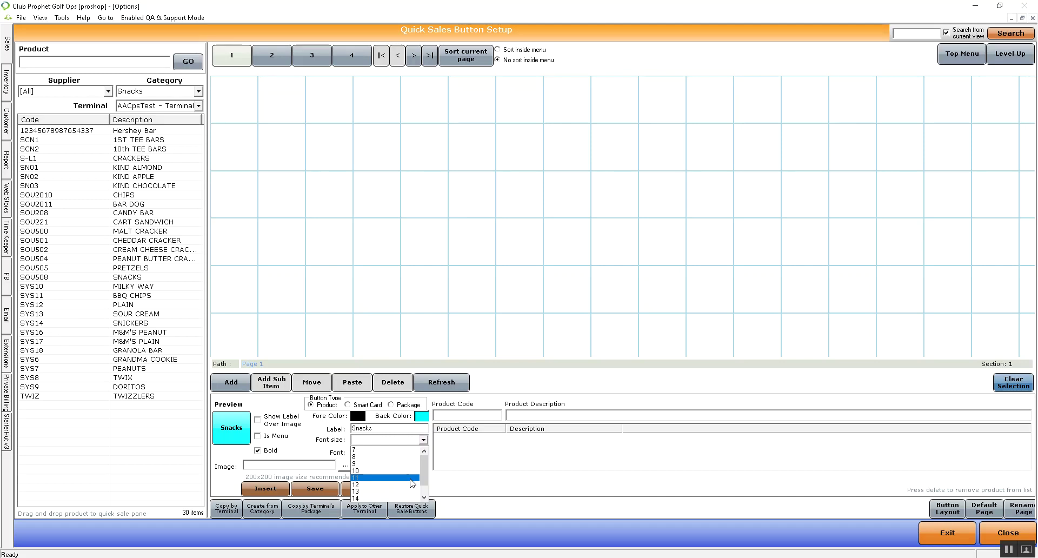
pyautogui.click(411, 485)
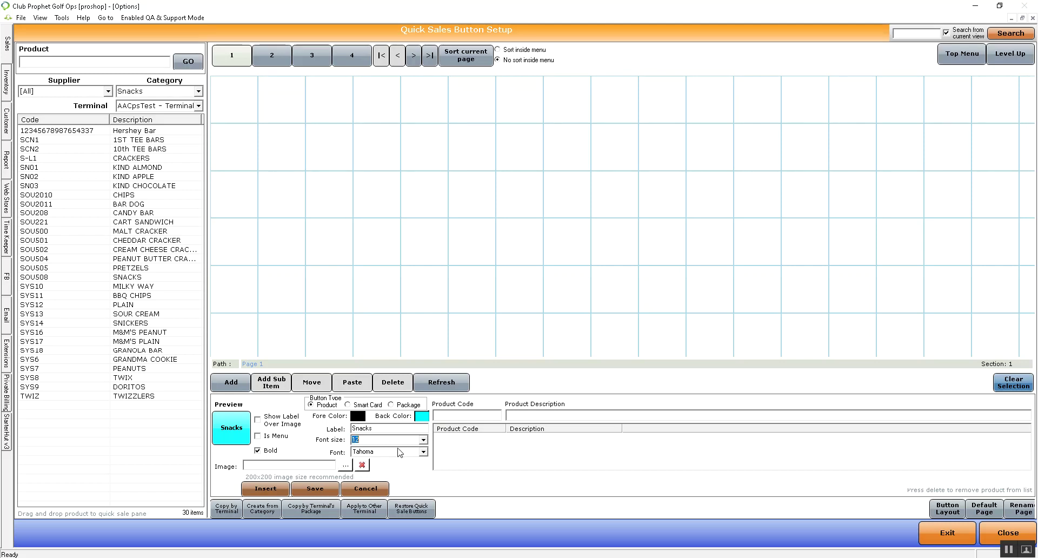
pyautogui.click(322, 490)
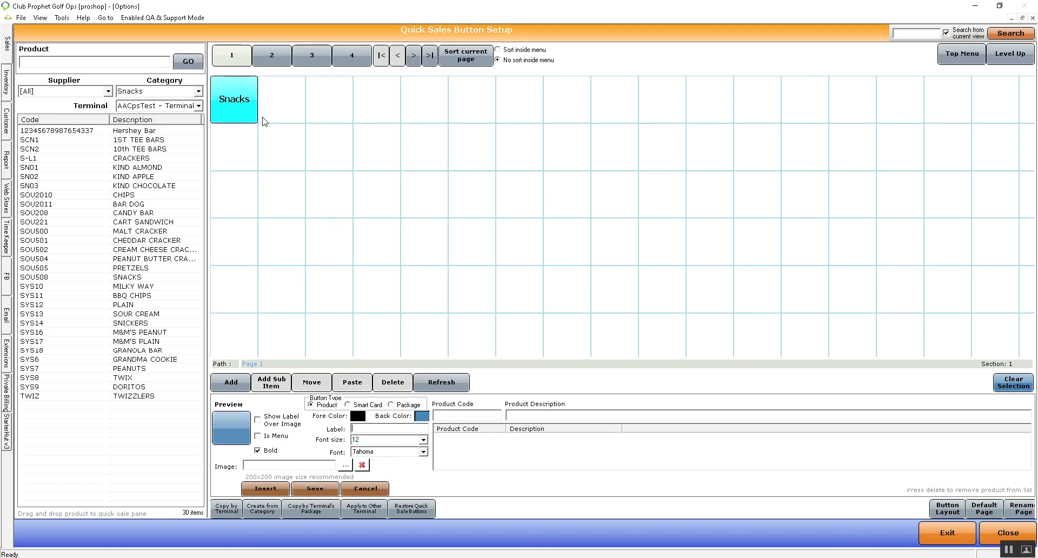
# Step: Fill the Snacks button's submenu with the products 1ST TEE BARS, 10th TEE BARS, CRACKERS and KIND ALMOND
pyautogui.click(242, 103)
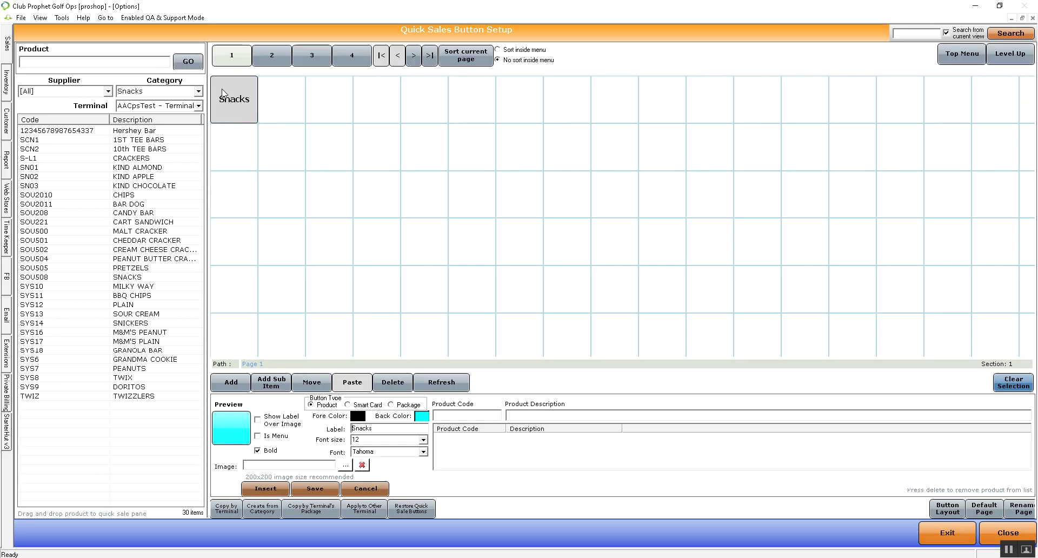
pyautogui.click(277, 379)
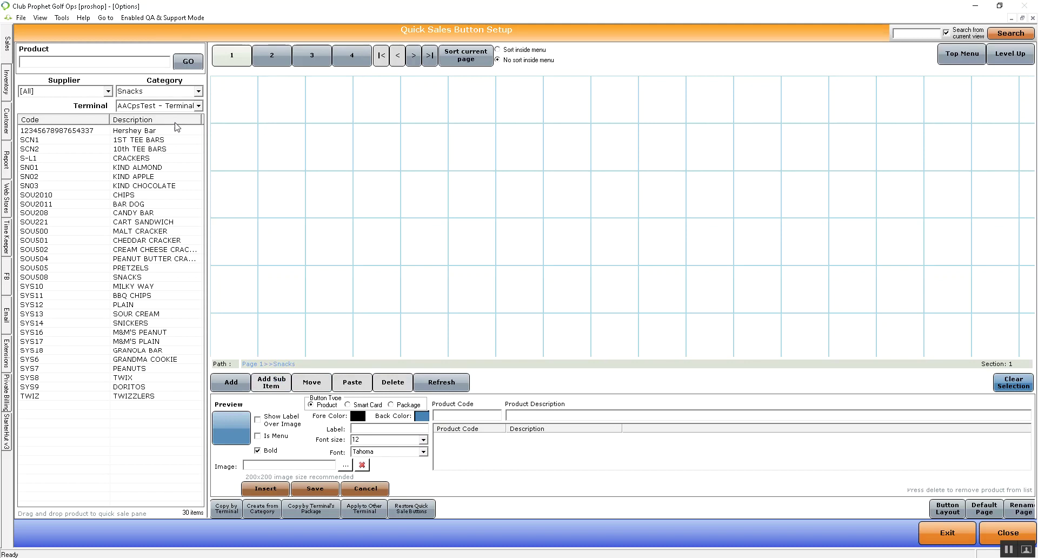
pyautogui.moveTo(158, 140); pyautogui.dragTo(225, 109)
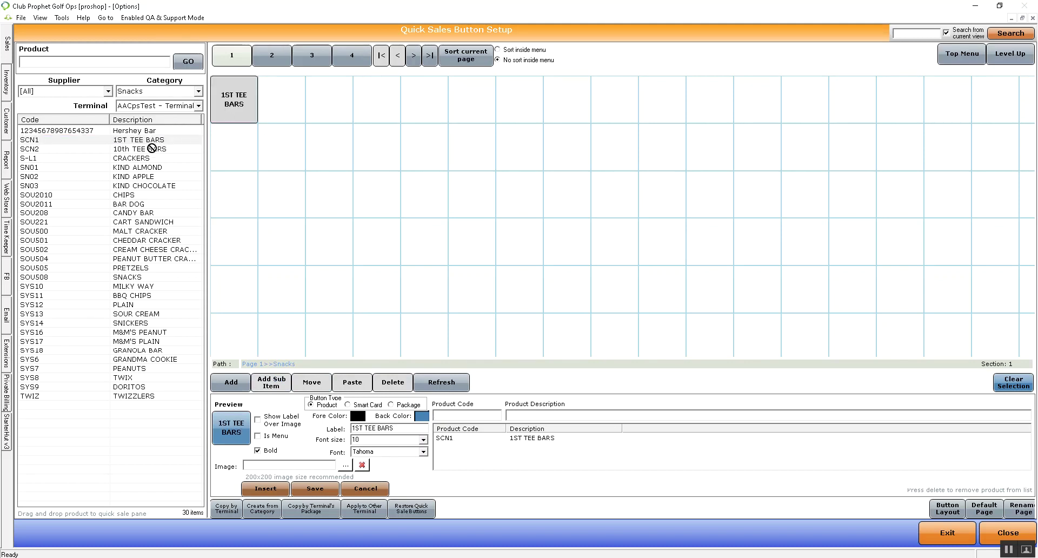
pyautogui.moveTo(153, 149); pyautogui.dragTo(292, 103)
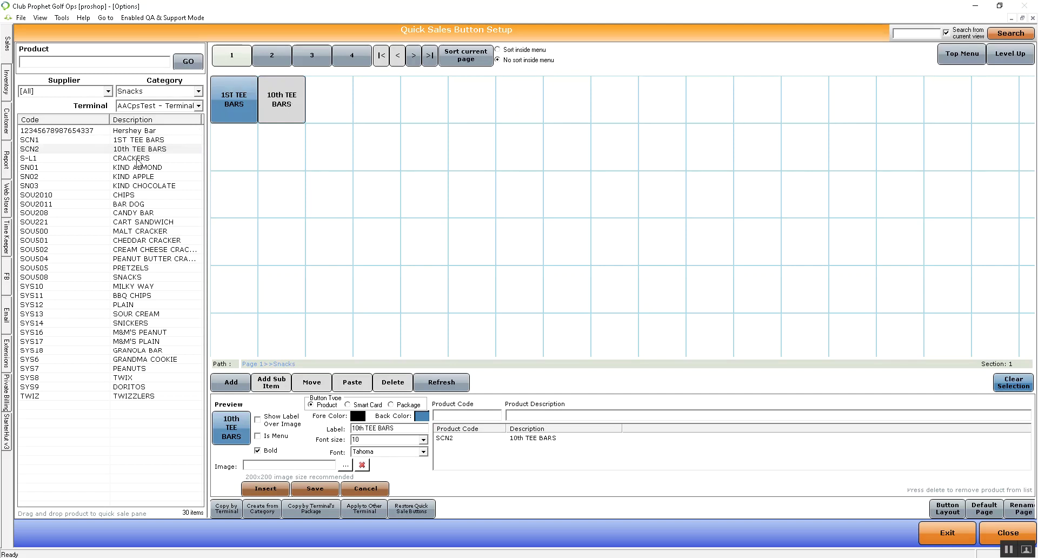
pyautogui.moveTo(137, 158); pyautogui.dragTo(331, 102)
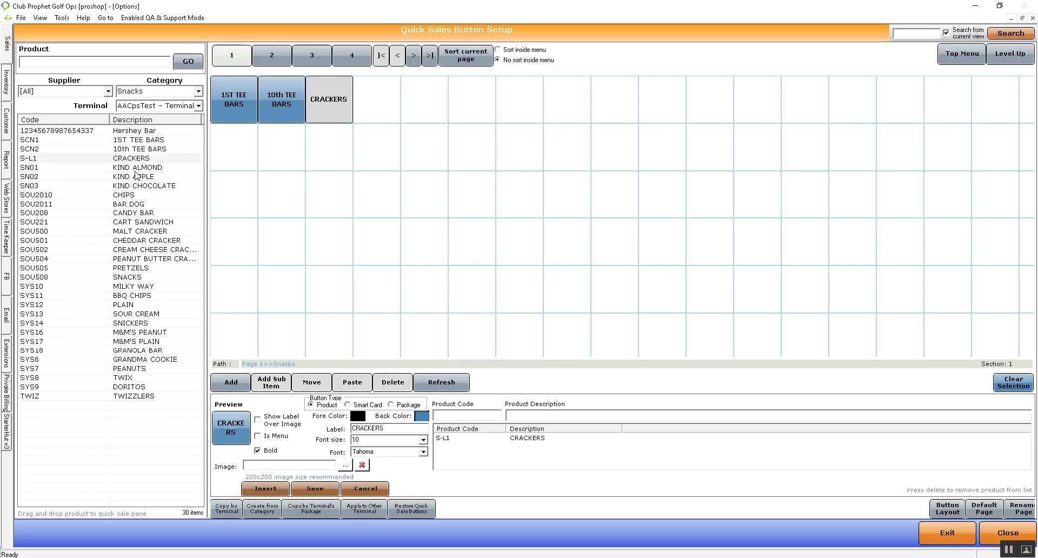
pyautogui.moveTo(137, 168); pyautogui.dragTo(226, 152)
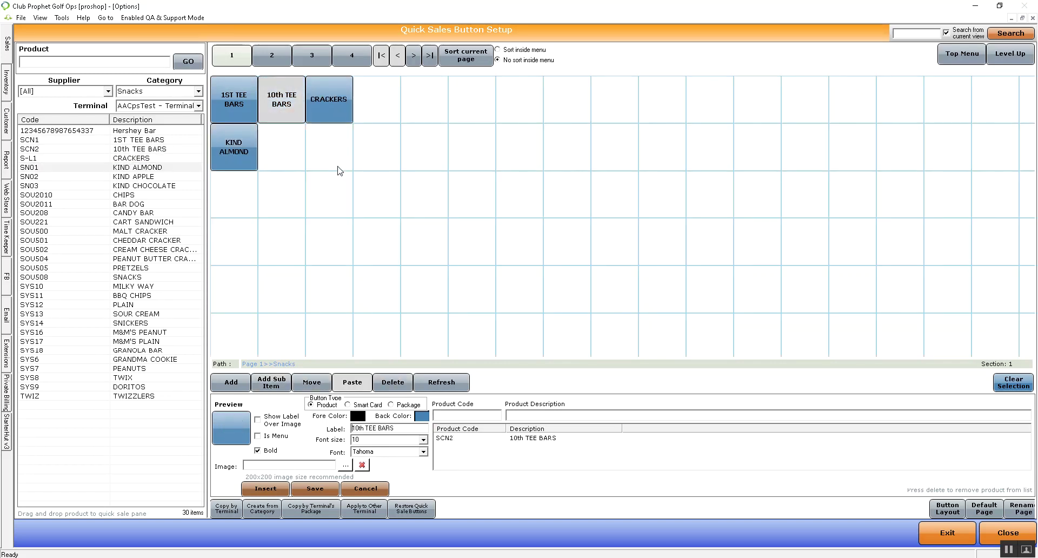
# Step: Move the CRACKERS button one cell down, into the second row of the Snacks grid
pyautogui.click(328, 100)
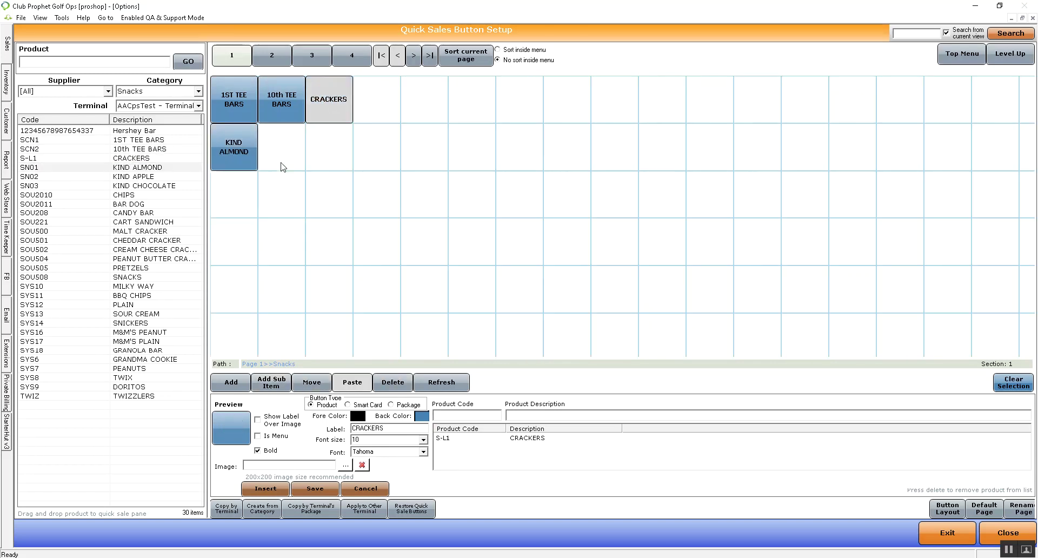
pyautogui.rightClick(335, 110)
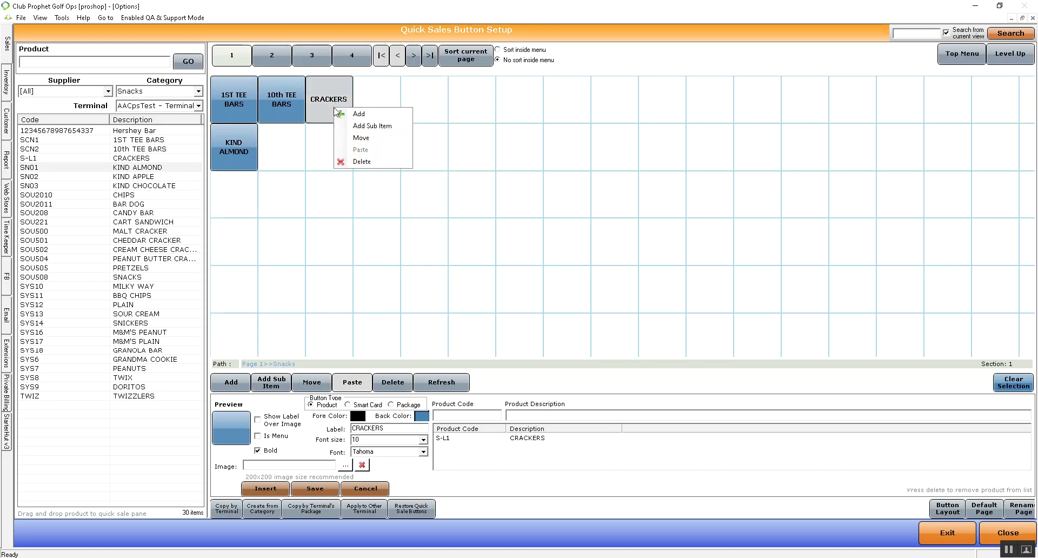
pyautogui.click(340, 138)
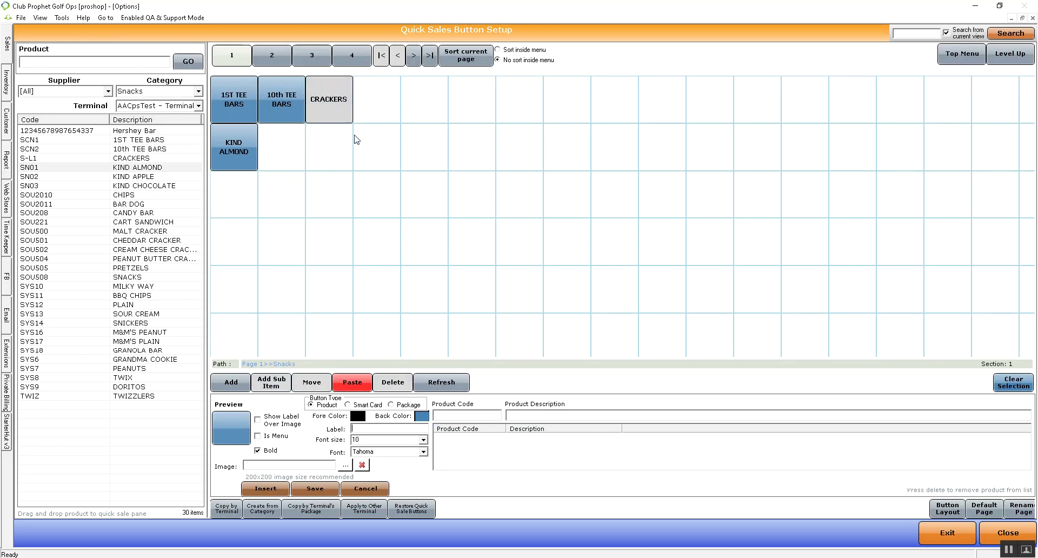
pyautogui.click(328, 148)
pyautogui.rightClick(327, 147)
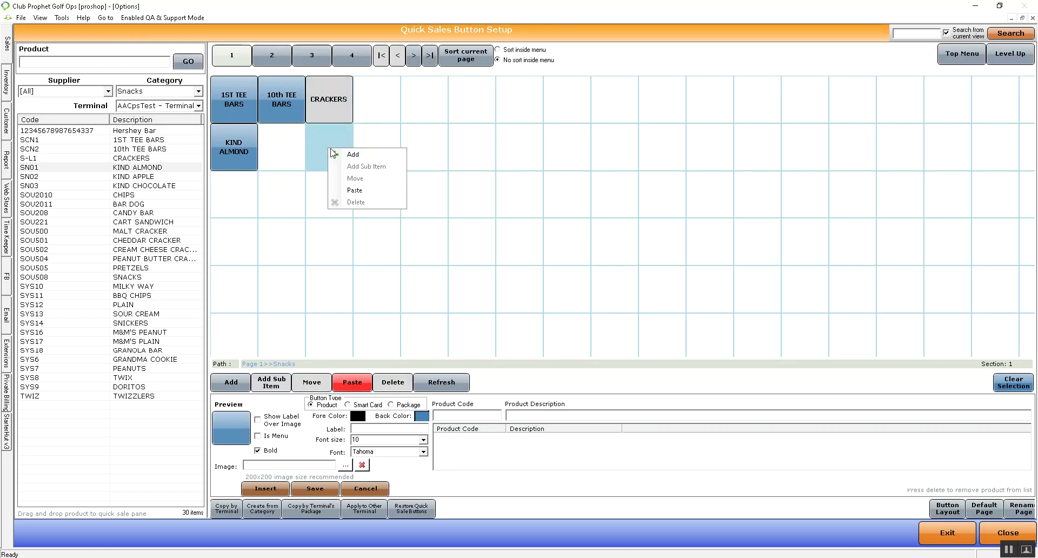
pyautogui.click(356, 191)
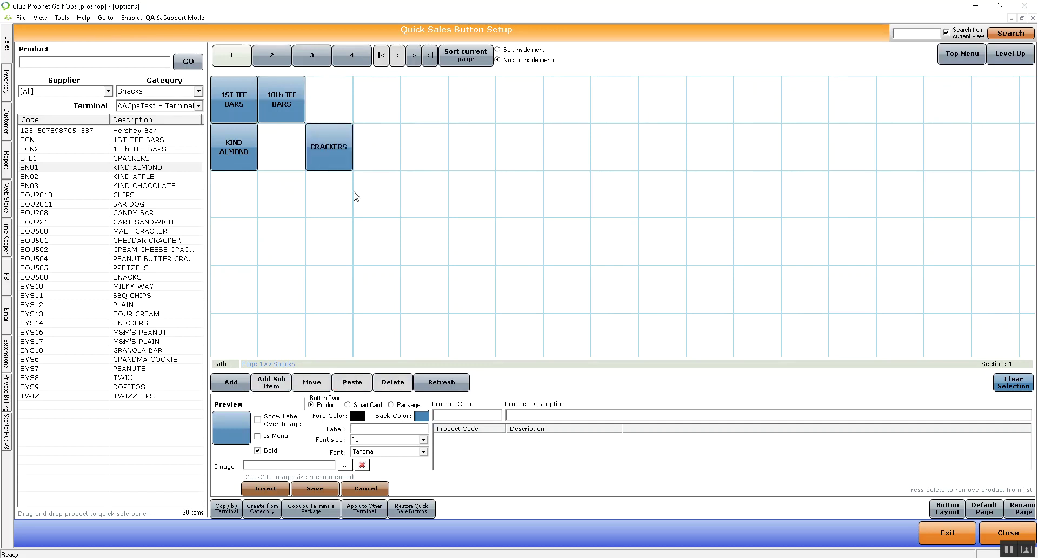
# Step: Move the CRACKERS button back to the first row, beside 10th TEE BARS
pyautogui.rightClick(341, 102)
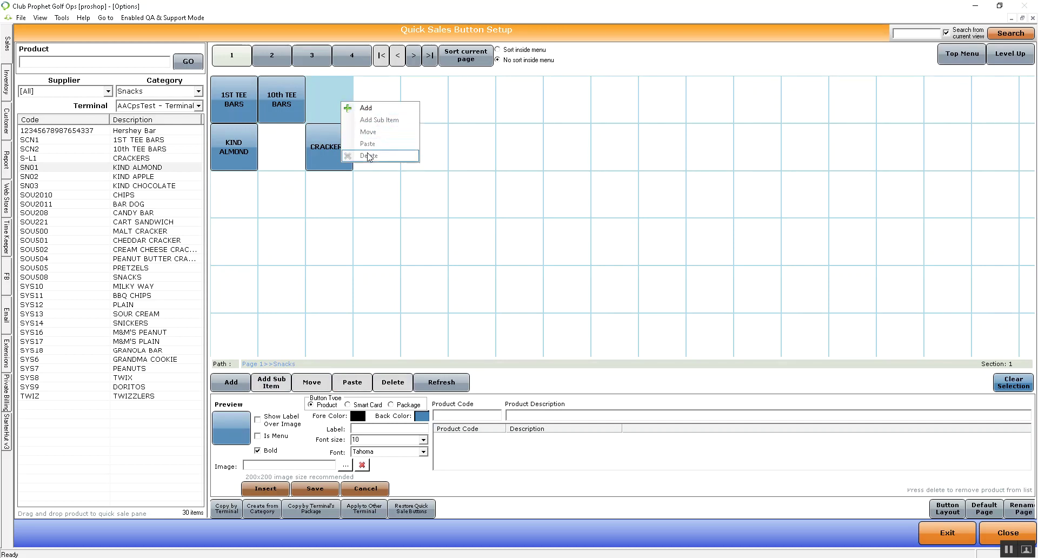
pyautogui.click(327, 109)
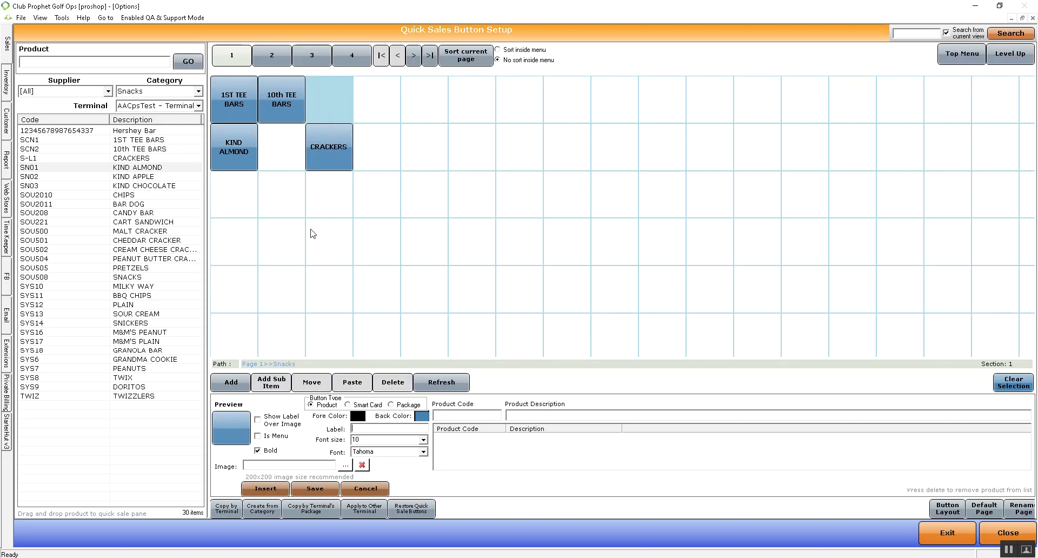
pyautogui.click(331, 150)
pyautogui.click(331, 149)
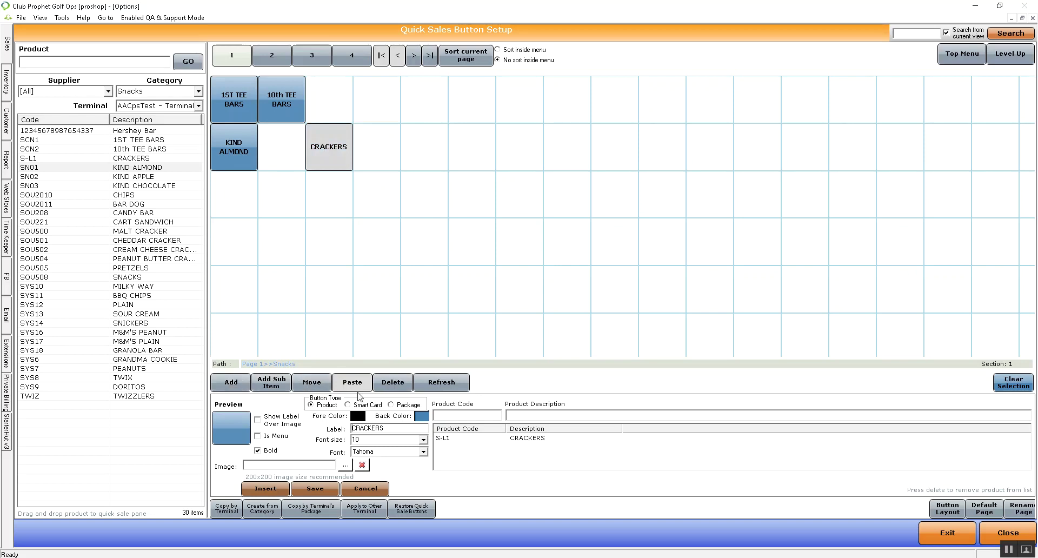
pyautogui.click(312, 383)
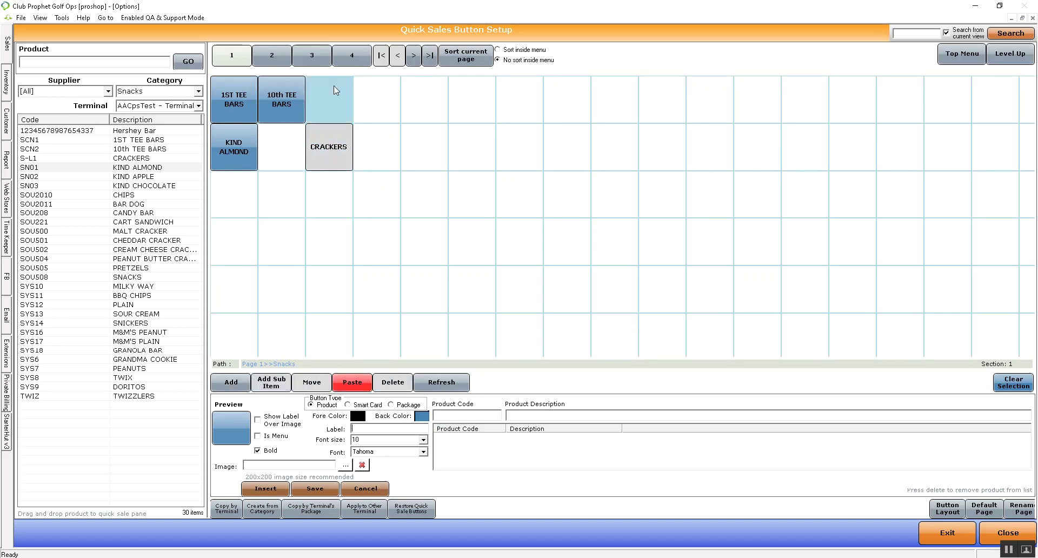
pyautogui.click(352, 382)
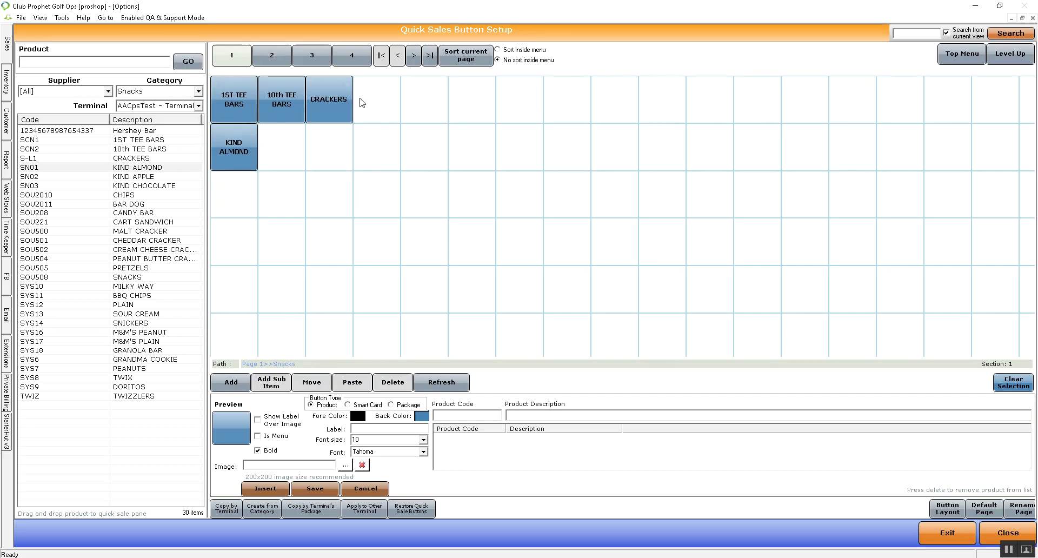
# Step: Give the CRACKERS button a yellow background and font size 14, save it, and close the button setup and options
pyautogui.click(345, 99)
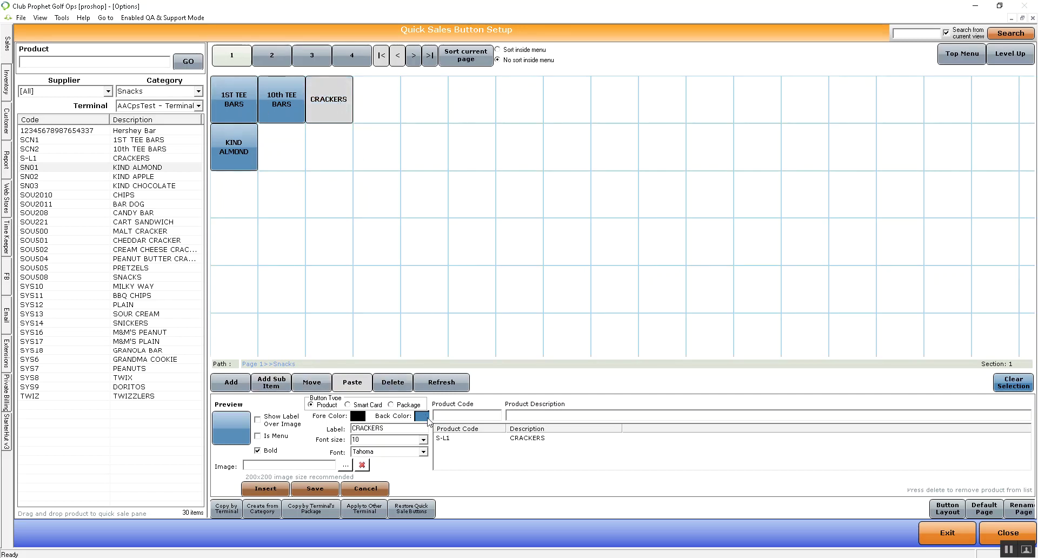
pyautogui.click(426, 420)
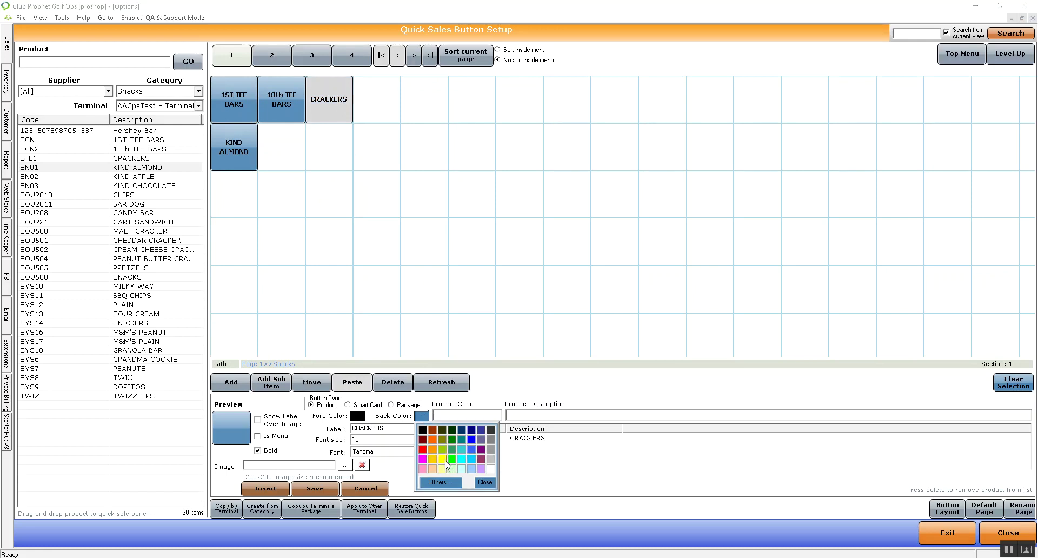
pyautogui.click(444, 460)
pyautogui.click(423, 440)
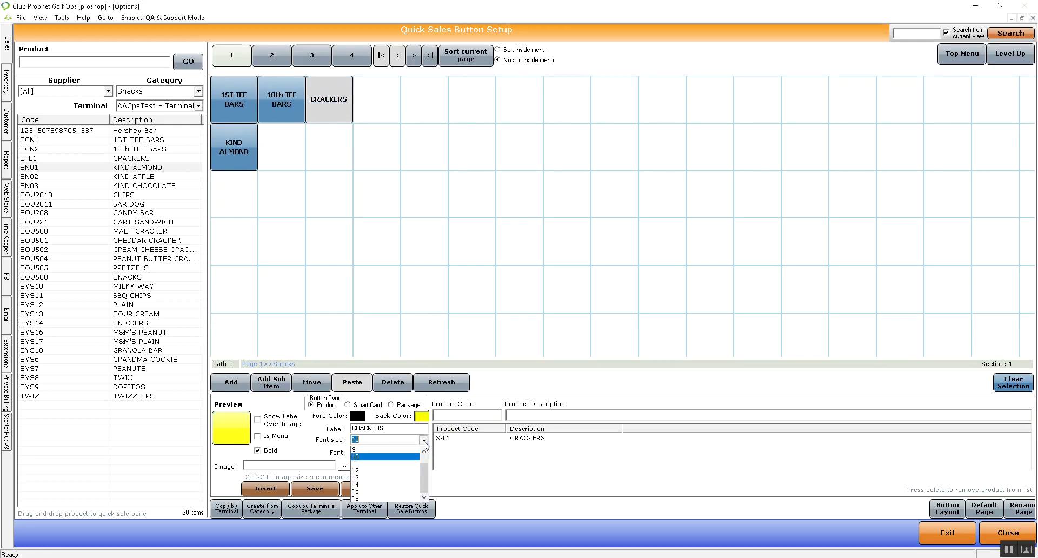
pyautogui.click(408, 487)
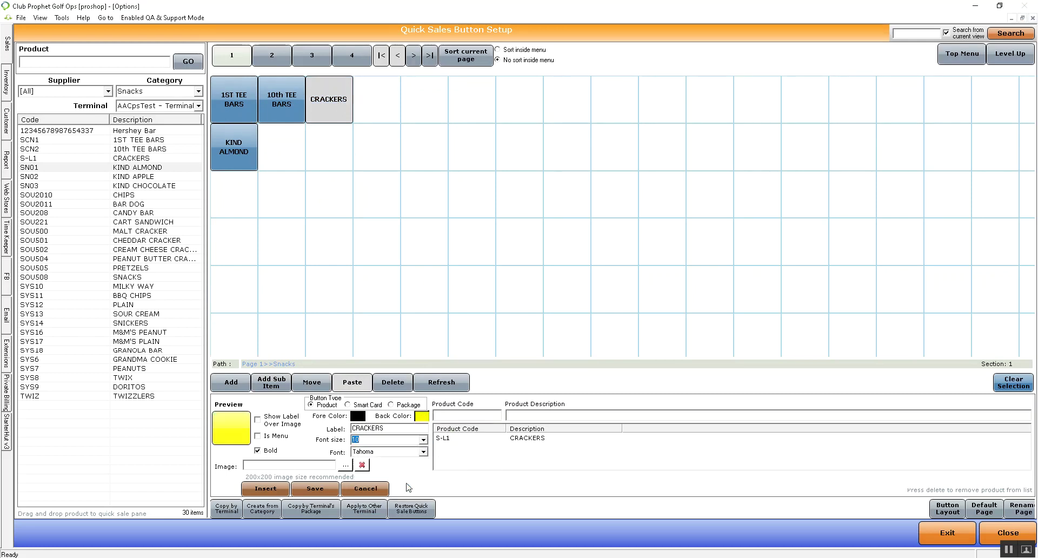
pyautogui.write('14')
pyautogui.click(328, 487)
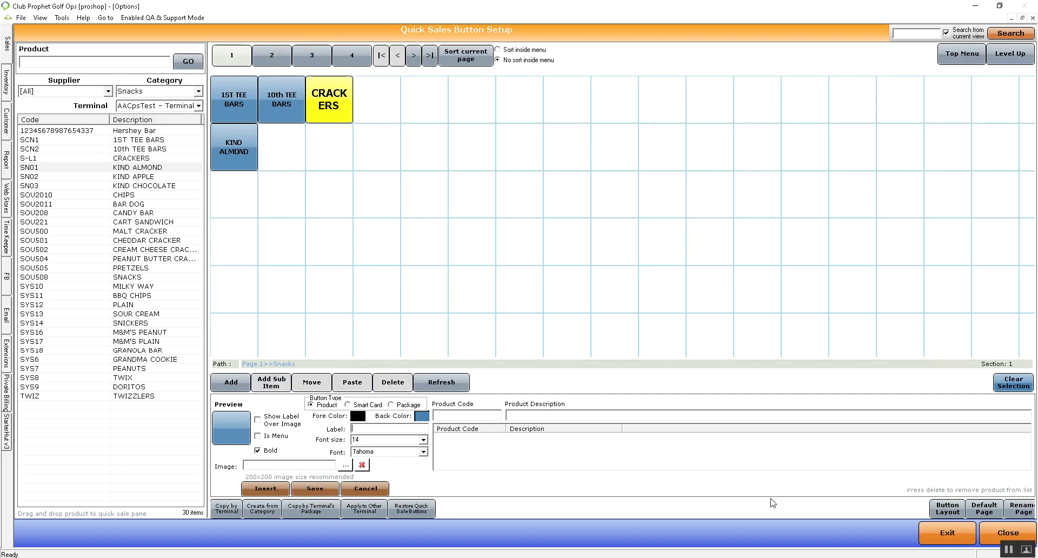
pyautogui.click(949, 535)
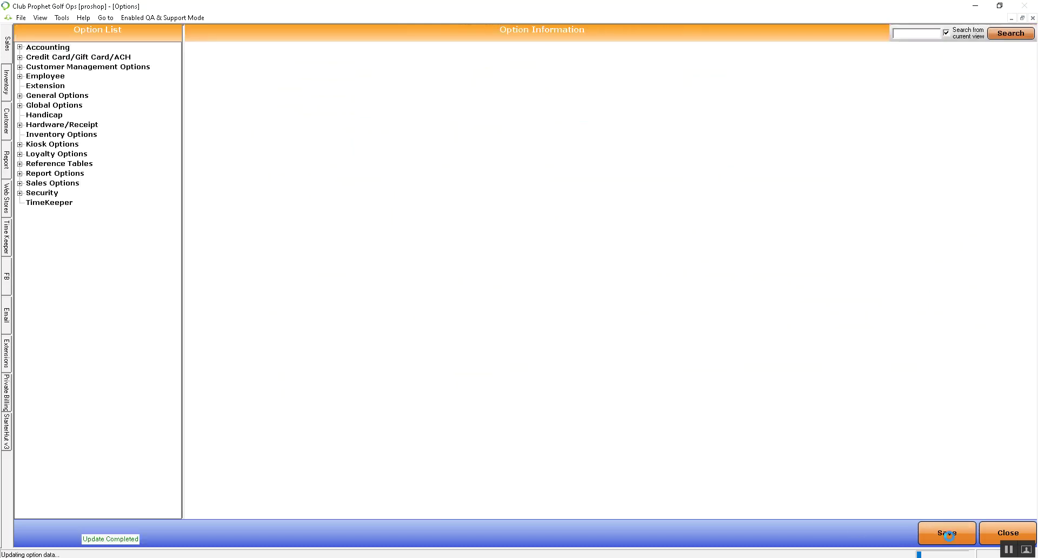
pyautogui.click(1000, 530)
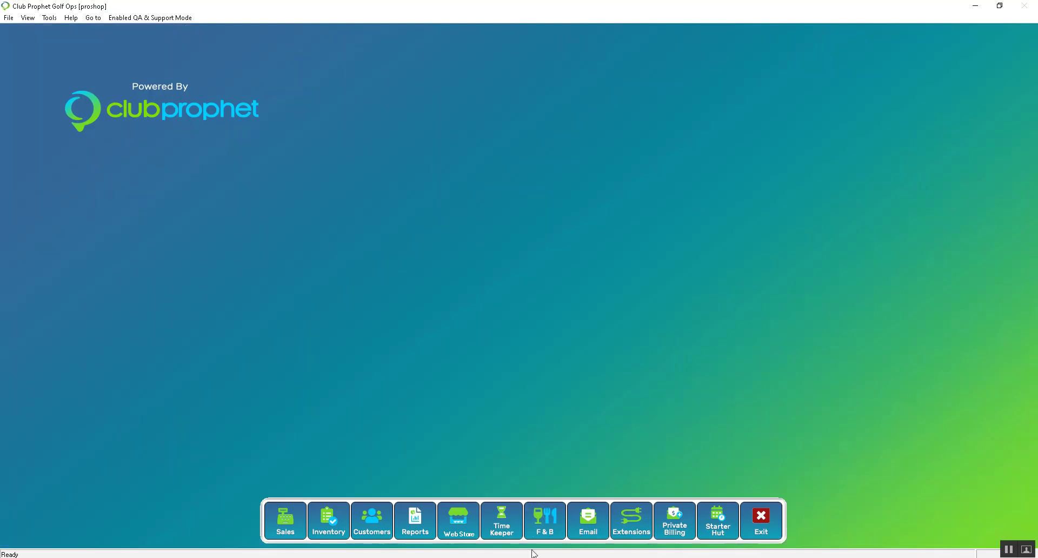